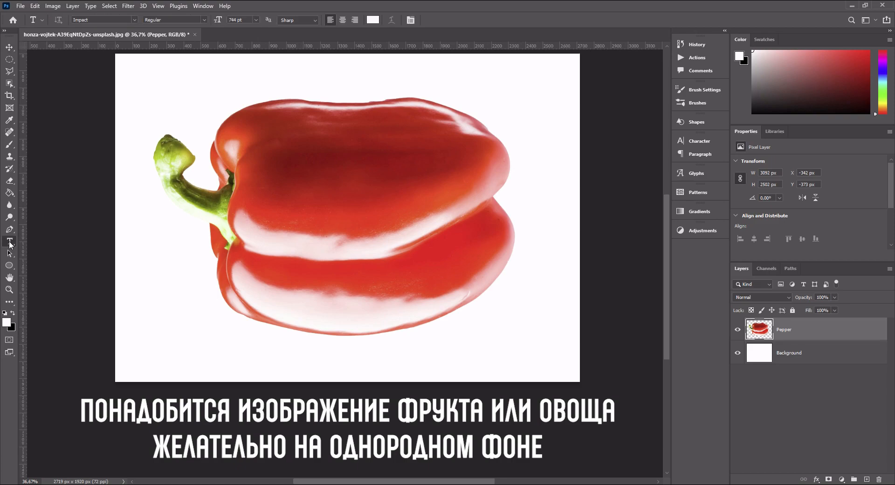
- Set the text color to black and add the text PEPPER over the pepper
{"action": "left_click", "coordinate": [373, 22]}
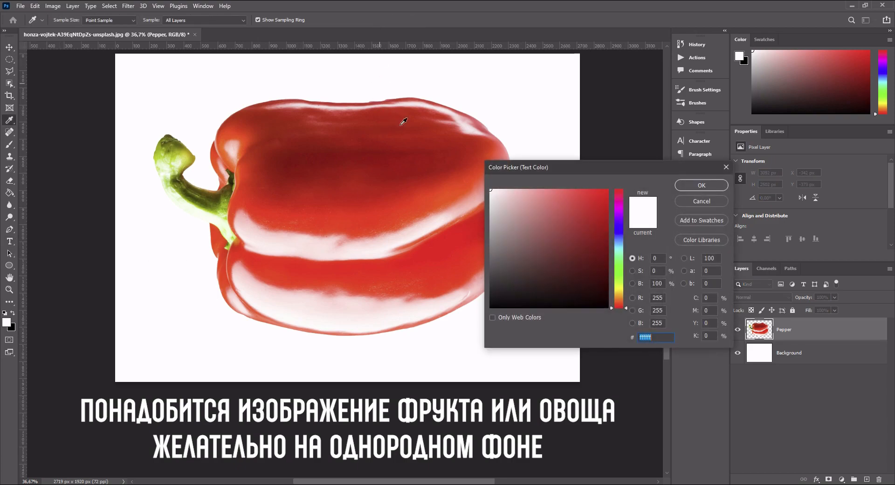
{"action": "left_click_drag", "start_coordinate": [569, 211], "coordinate": [438, 349]}
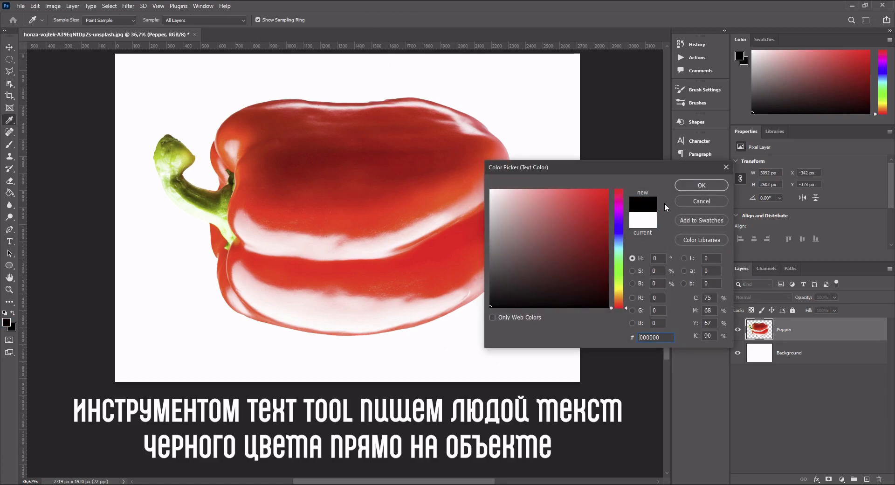
{"action": "left_click", "coordinate": [691, 187]}
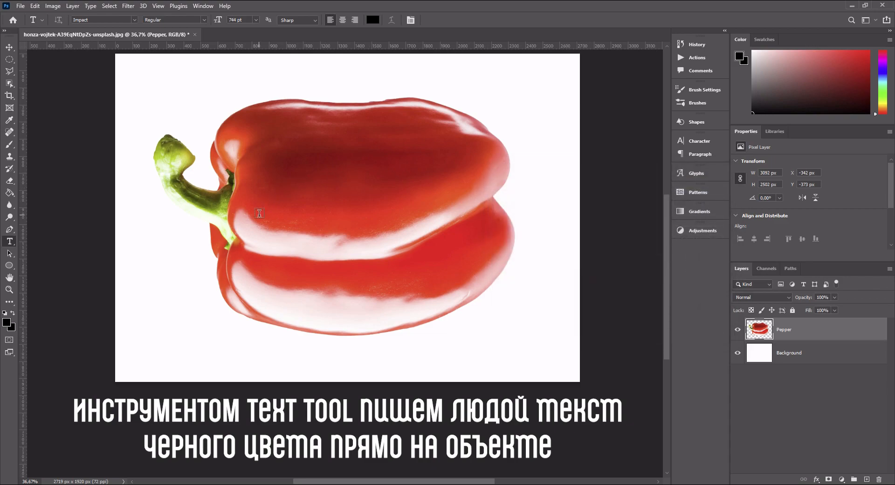
{"action": "left_click", "coordinate": [259, 213]}
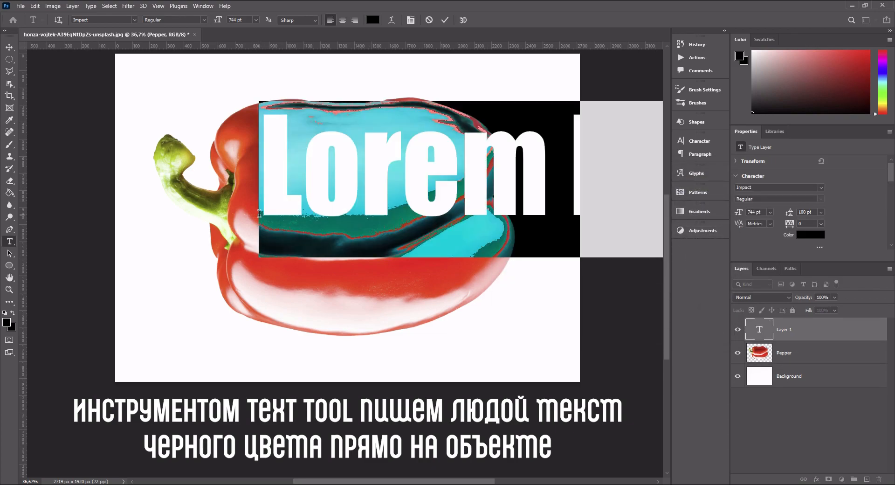
{"action": "type", "text": "PEPPER"}
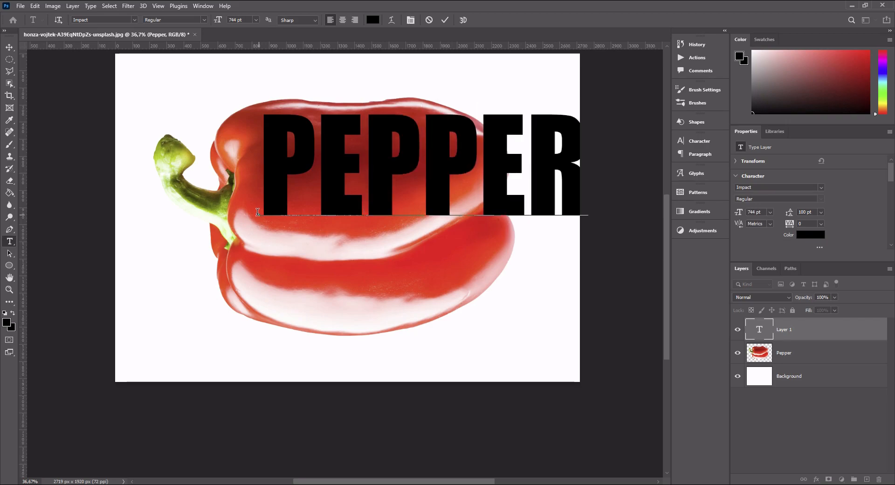
{"action": "left_click", "coordinate": [445, 20]}
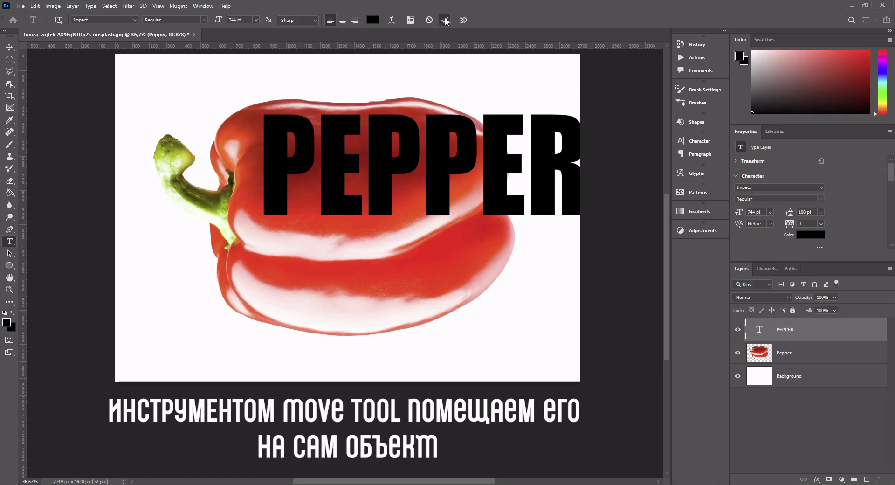
- Move the PEPPER text onto the middle of the pepper and narrow it to about 85% width to fit the body
{"action": "left_click", "coordinate": [9, 47]}
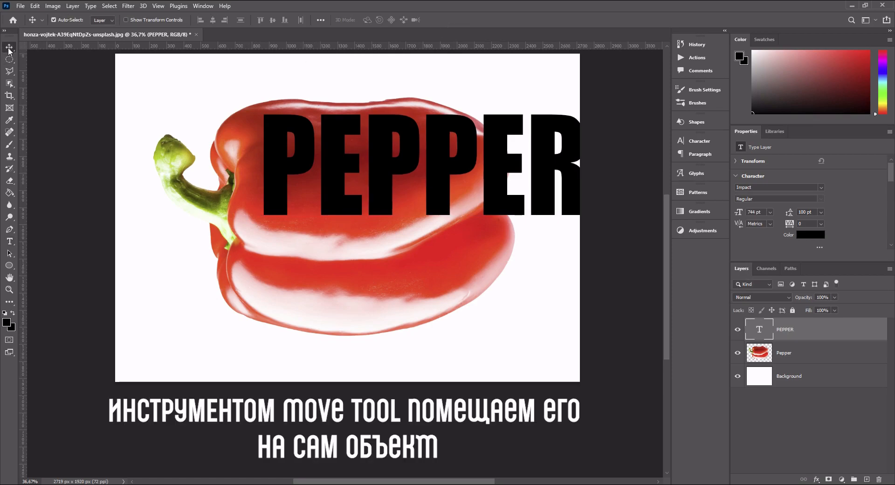
{"action": "left_click_drag", "start_coordinate": [335, 172], "coordinate": [293, 230]}
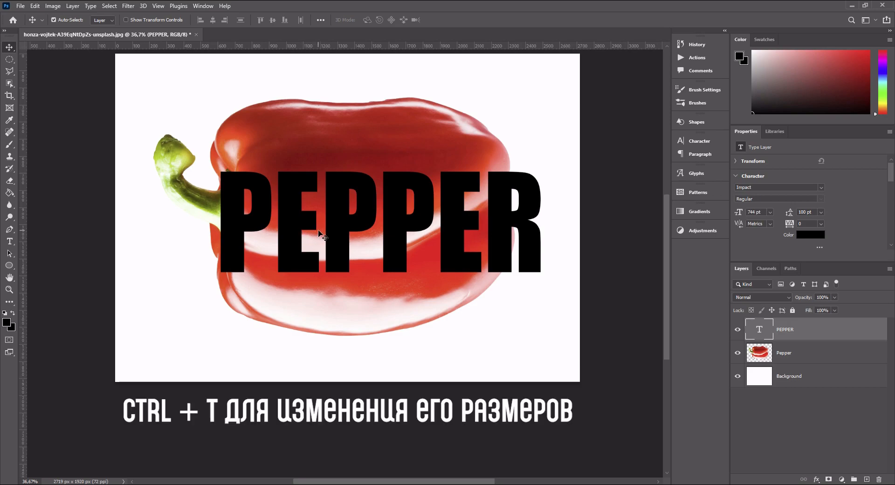
{"action": "key", "text": "ctrl+t"}
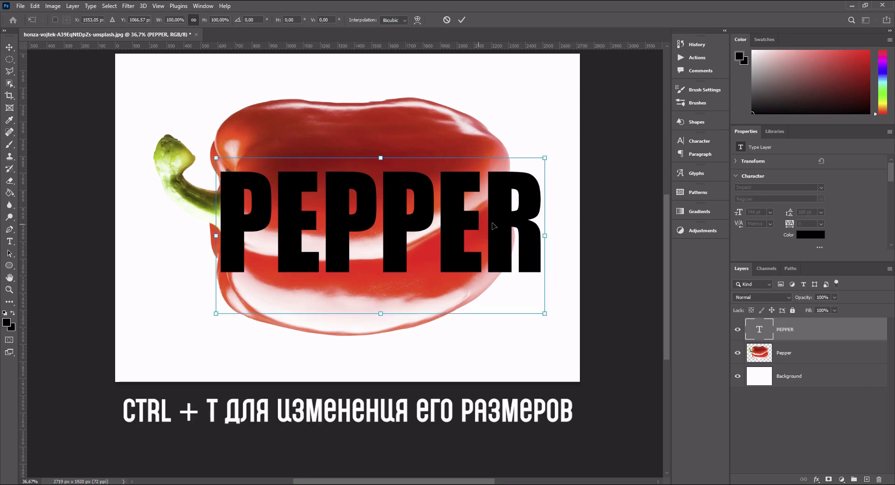
{"action": "left_click_drag", "start_coordinate": [548, 235], "coordinate": [498, 236]}
{"action": "mouse_move", "coordinate": [420, 222]}
{"action": "left_mouse_down"}
{"action": "mouse_move", "coordinate": [422, 205]}
{"action": "mouse_move", "coordinate": [424, 214]}
{"action": "left_mouse_up"}
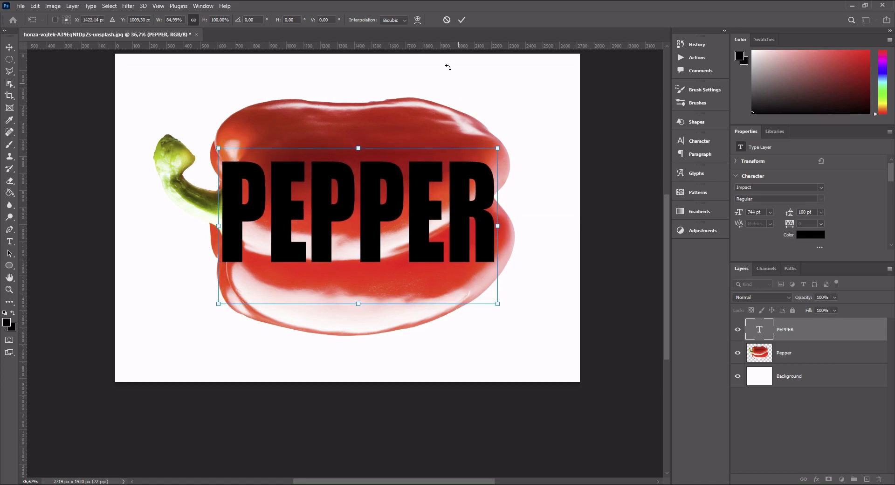
{"action": "left_click", "coordinate": [463, 20]}
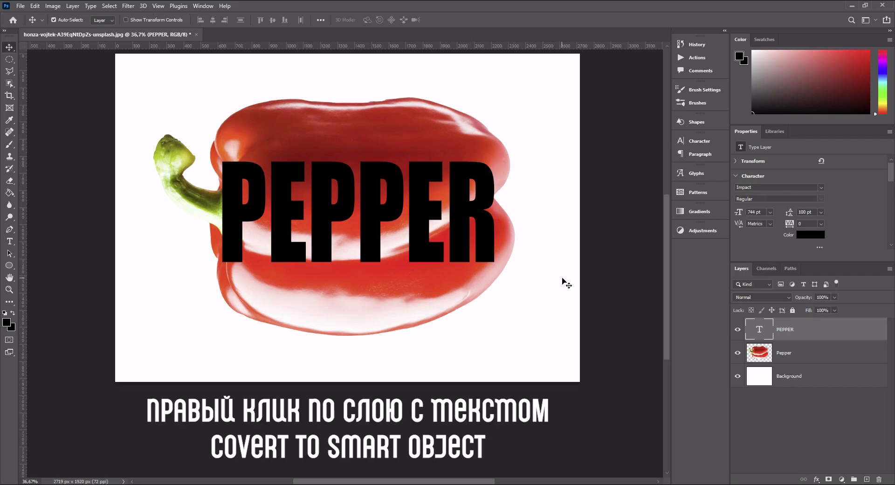
- Convert the PEPPER text layer to a Smart Object and start a Warp transform on it
{"action": "right_click", "coordinate": [837, 327]}
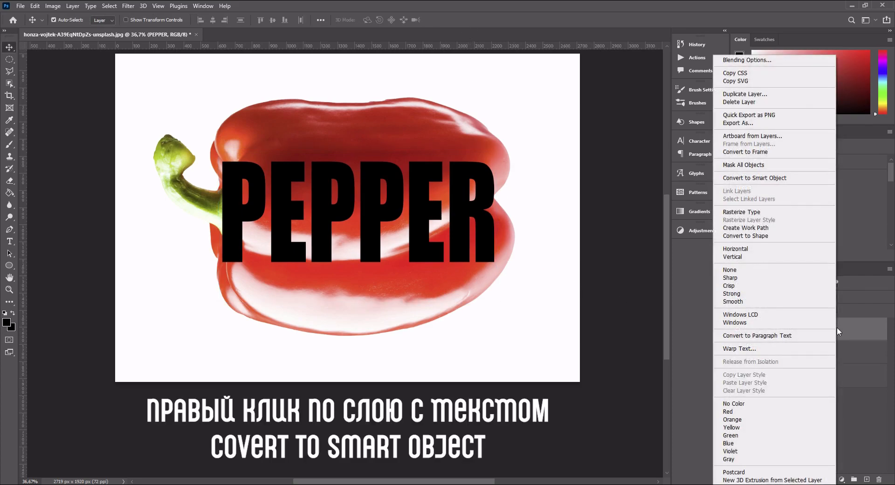
{"action": "left_click", "coordinate": [792, 179]}
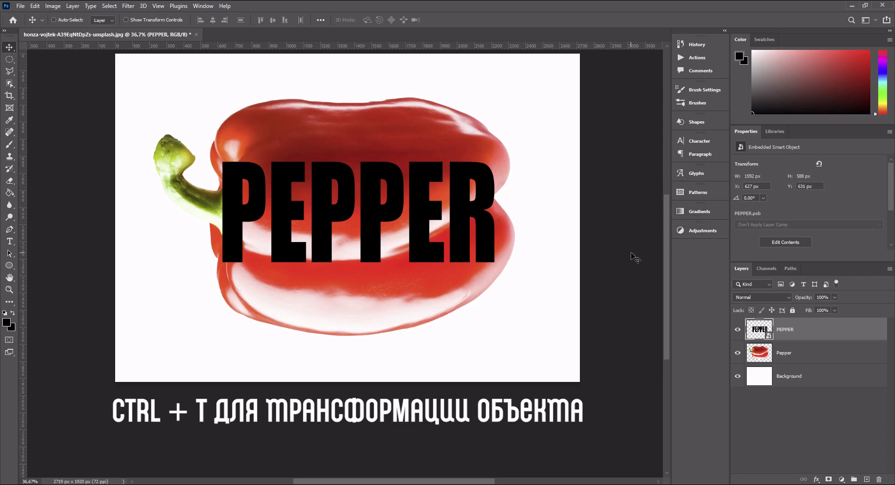
{"action": "key", "text": "ctrl+t"}
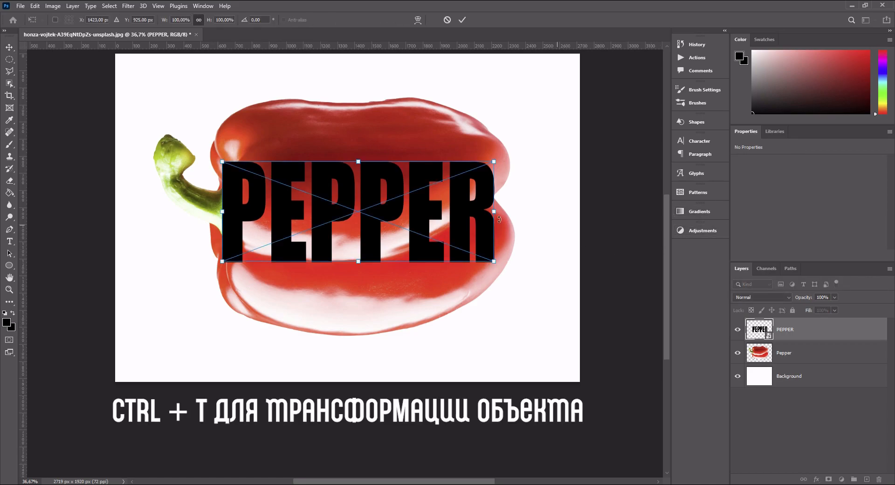
{"action": "right_click", "coordinate": [396, 186]}
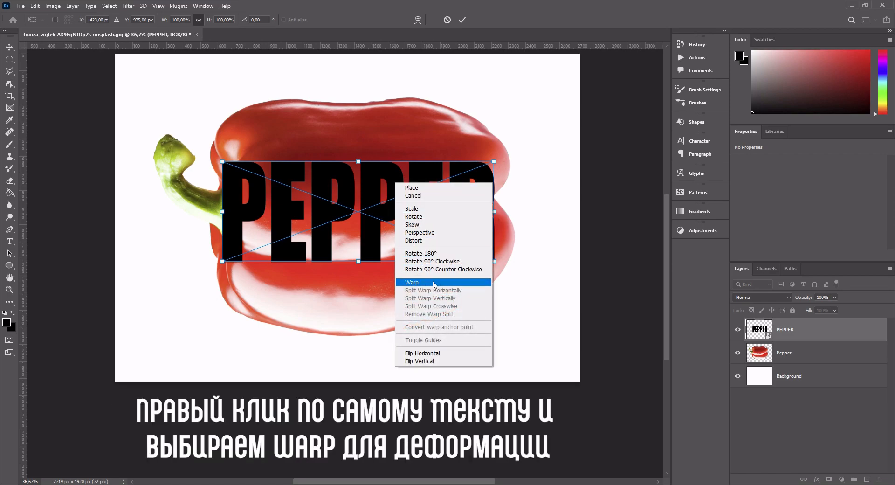
{"action": "left_click", "coordinate": [412, 282]}
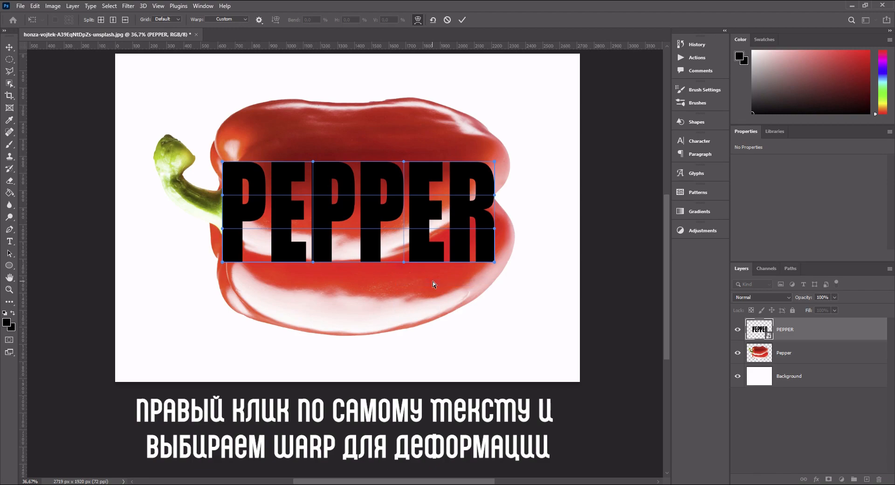
- Warp the upper edge of the text so it arches along the pepper's top contour, including both upper corners
{"action": "left_click_drag", "start_coordinate": [313, 161], "coordinate": [318, 113]}
{"action": "left_click_drag", "start_coordinate": [223, 162], "coordinate": [221, 126]}
{"action": "left_click_drag", "start_coordinate": [319, 114], "coordinate": [319, 62]}
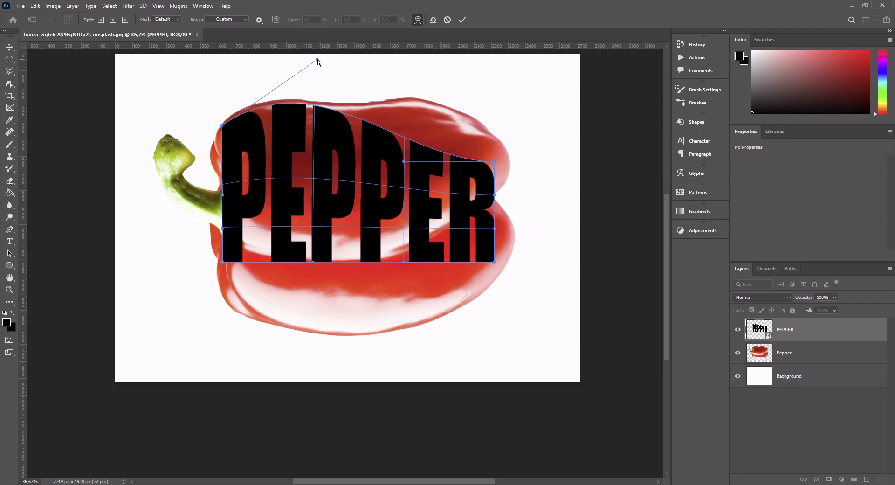
{"action": "left_click_drag", "start_coordinate": [404, 161], "coordinate": [447, 146]}
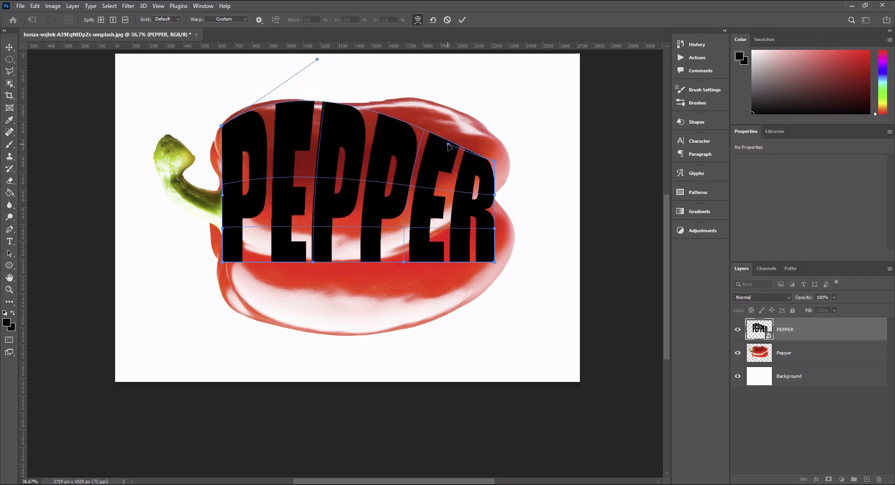
{"action": "left_click_drag", "start_coordinate": [317, 60], "coordinate": [314, 84]}
{"action": "left_click_drag", "start_coordinate": [447, 144], "coordinate": [435, 103]}
{"action": "left_click_drag", "start_coordinate": [494, 162], "coordinate": [503, 140]}
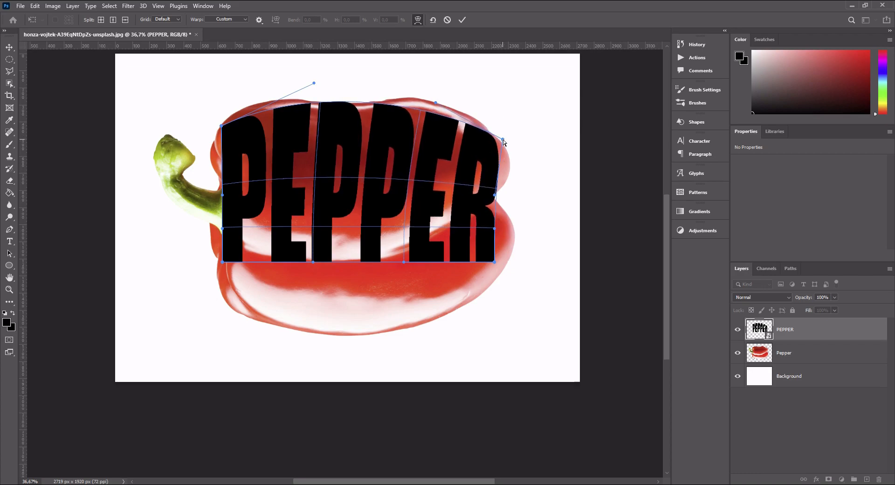
{"action": "mouse_move", "coordinate": [435, 103]}
{"action": "left_mouse_down"}
{"action": "mouse_move", "coordinate": [471, 99]}
{"action": "mouse_move", "coordinate": [450, 108]}
{"action": "left_mouse_up"}
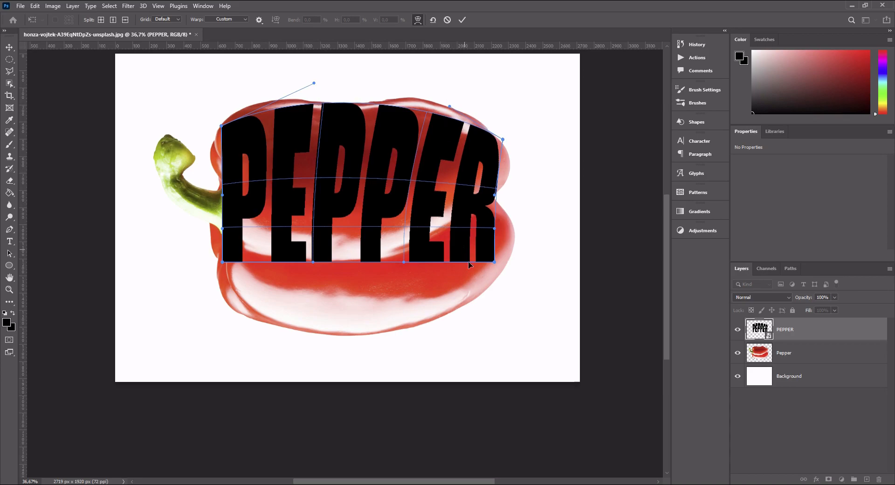
- Warp the lower edge and both lower corners of the text to follow the pepper's bottom contour
{"action": "left_click_drag", "start_coordinate": [495, 262], "coordinate": [494, 281]}
{"action": "left_click_drag", "start_coordinate": [404, 263], "coordinate": [397, 376]}
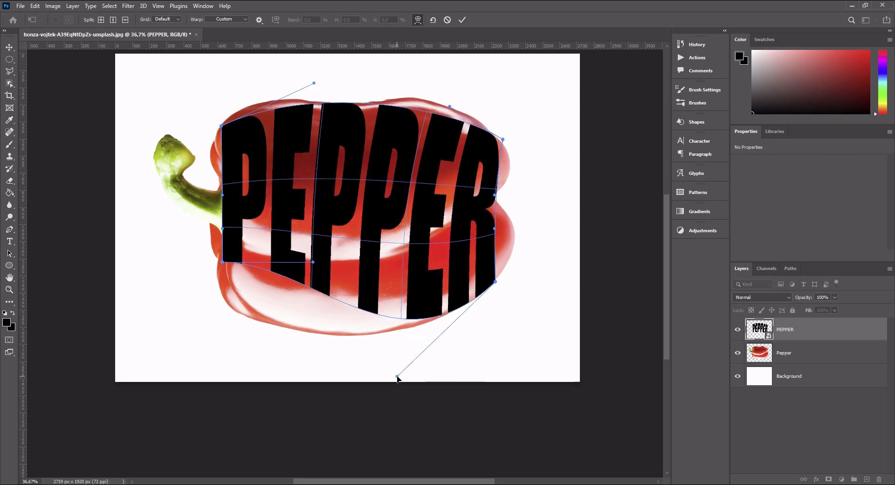
{"action": "left_click_drag", "start_coordinate": [222, 263], "coordinate": [223, 296]}
{"action": "left_click_drag", "start_coordinate": [312, 263], "coordinate": [273, 314]}
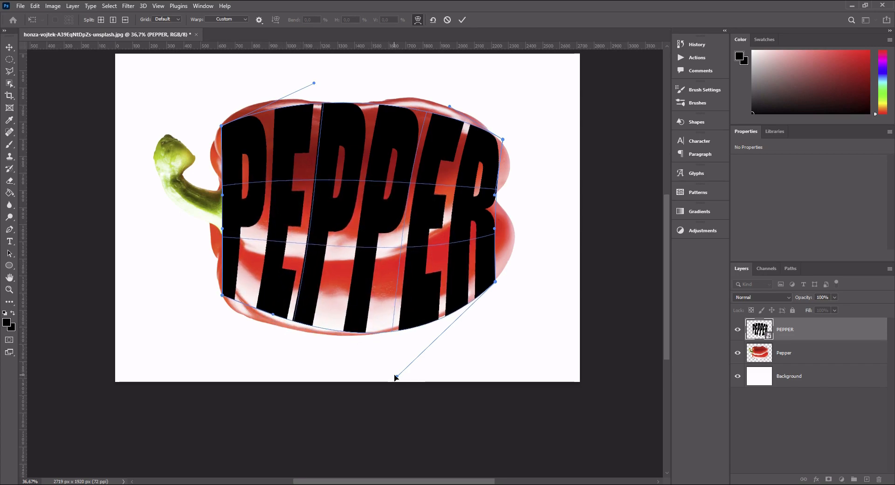
{"action": "left_click_drag", "start_coordinate": [394, 372], "coordinate": [382, 368]}
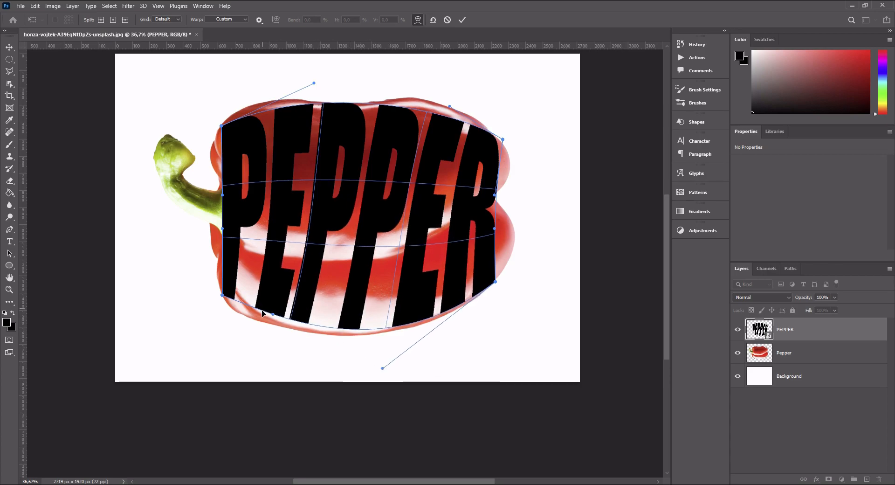
{"action": "left_click_drag", "start_coordinate": [273, 314], "coordinate": [261, 330]}
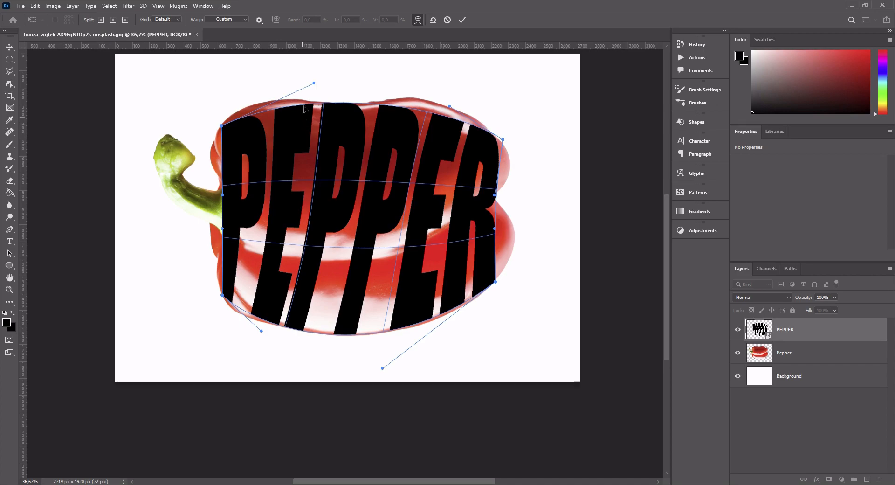
- Refine the curve of the text's upper edge against the pepper's outline and apply the warp
{"action": "left_click_drag", "start_coordinate": [315, 84], "coordinate": [269, 86]}
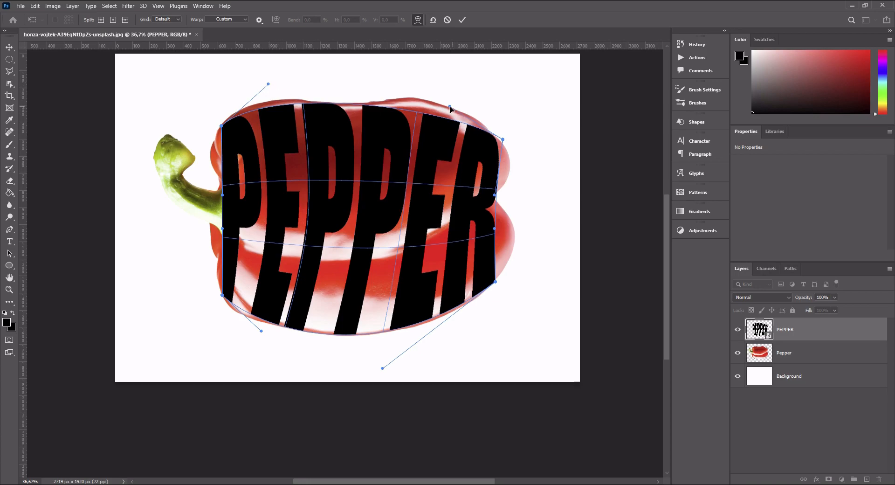
{"action": "mouse_move", "coordinate": [450, 107]}
{"action": "left_mouse_down"}
{"action": "mouse_move", "coordinate": [455, 92]}
{"action": "mouse_move", "coordinate": [485, 114]}
{"action": "mouse_move", "coordinate": [444, 103]}
{"action": "left_mouse_up"}
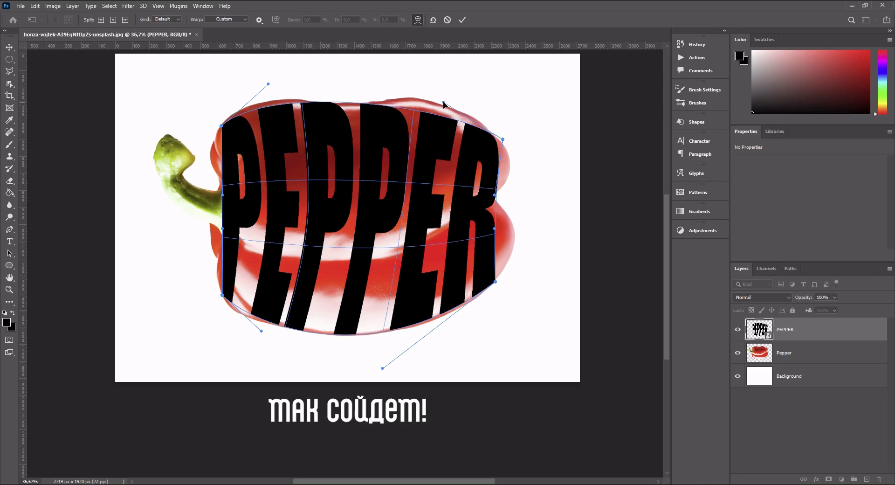
{"action": "left_click", "coordinate": [462, 20]}
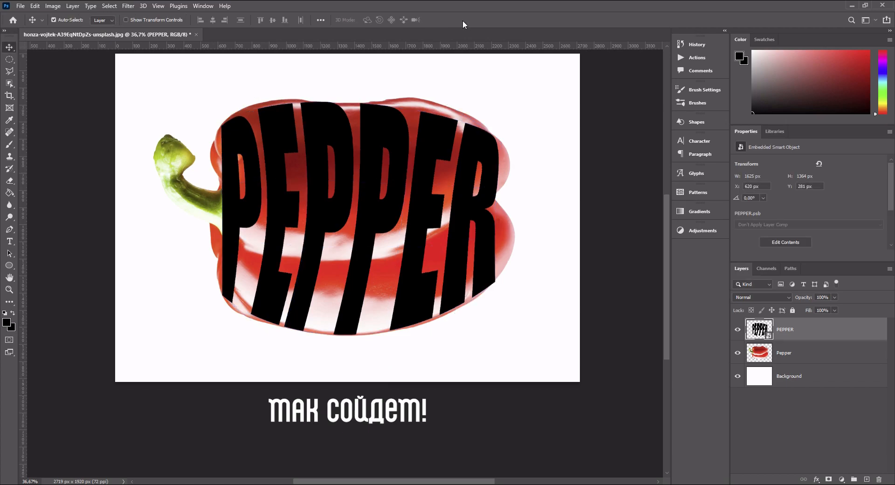
- Move the Pepper image layer above the PEPPER text layer and clip it to the text with a clipping mask
{"action": "left_click", "coordinate": [820, 354]}
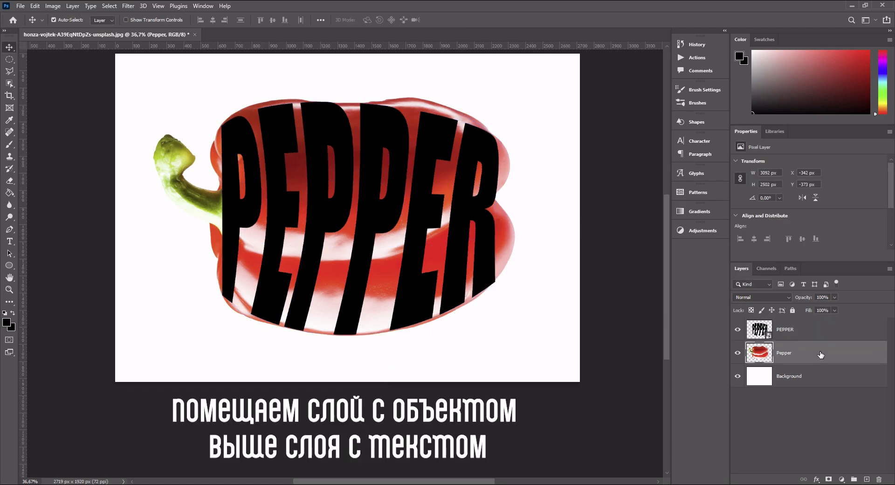
{"action": "left_click_drag", "start_coordinate": [820, 354], "coordinate": [824, 324]}
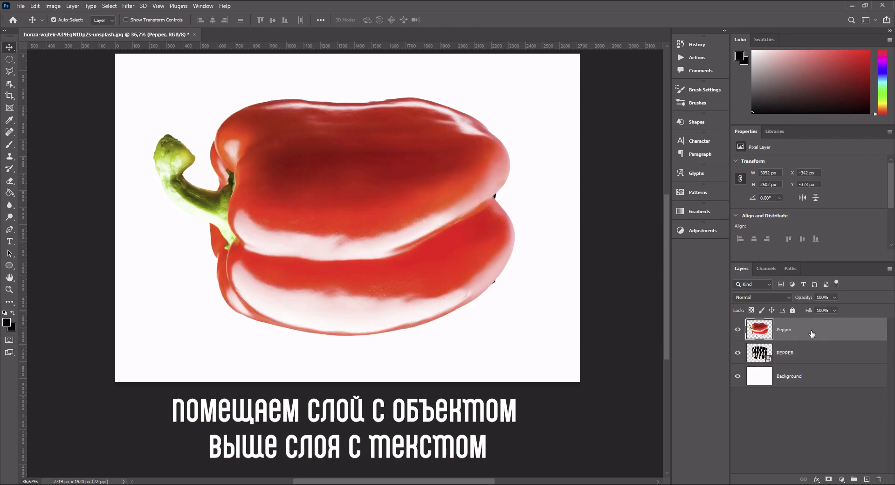
{"action": "right_click", "coordinate": [811, 333]}
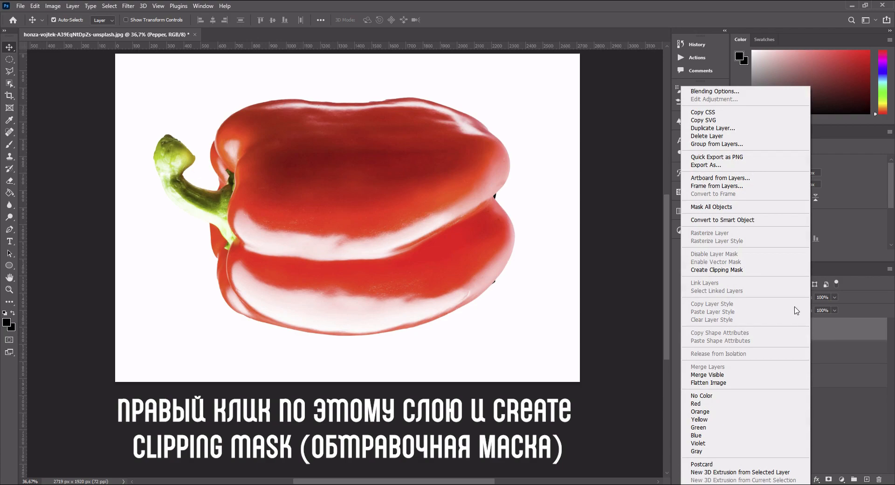
{"action": "left_click", "coordinate": [758, 273]}
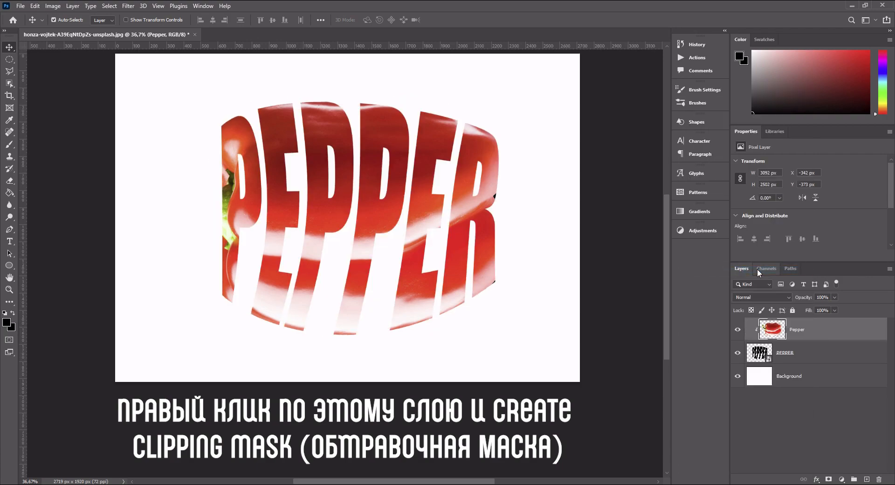
- Place a duplicate of the Pepper image layer beneath the text layer and hide it with an inverted, black layer mask
{"action": "left_click_drag", "start_coordinate": [862, 336], "coordinate": [866, 479]}
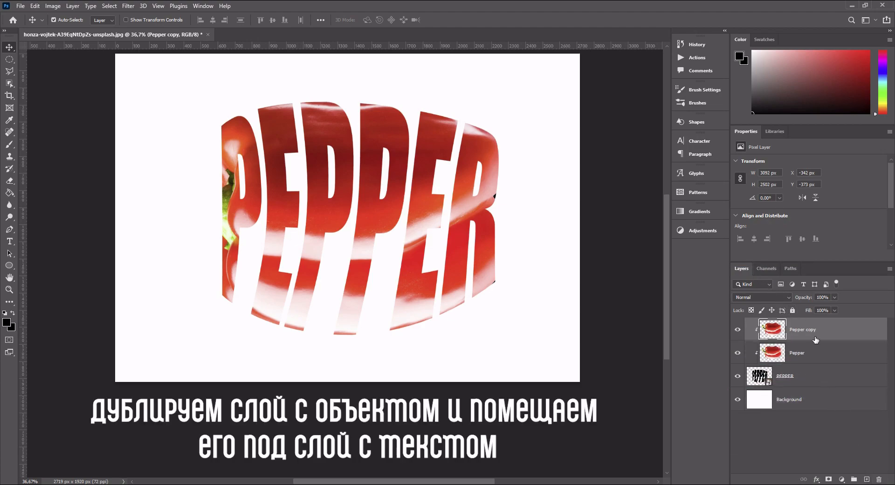
{"action": "left_click_drag", "start_coordinate": [832, 328], "coordinate": [832, 394]}
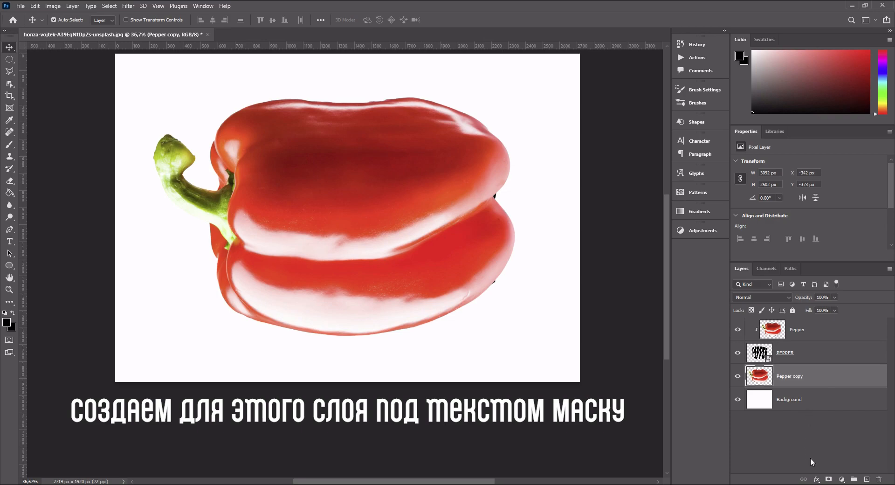
{"action": "left_click", "coordinate": [829, 479]}
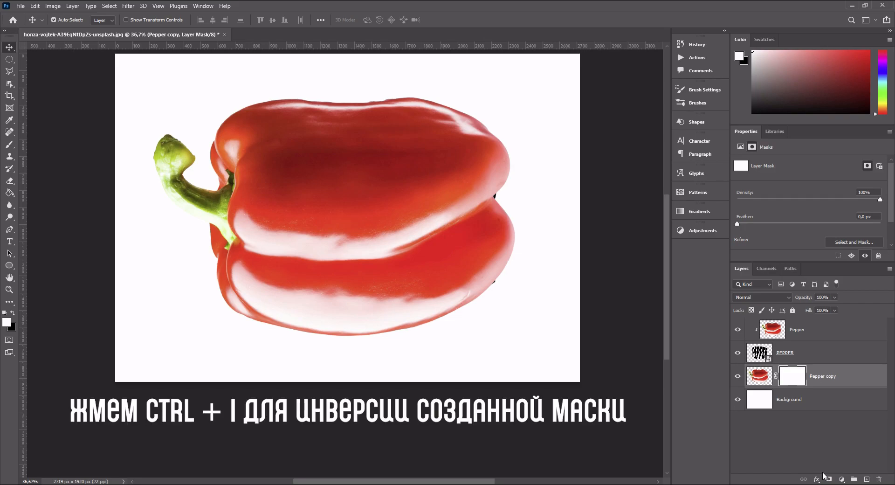
{"action": "key", "text": "ctrl+i"}
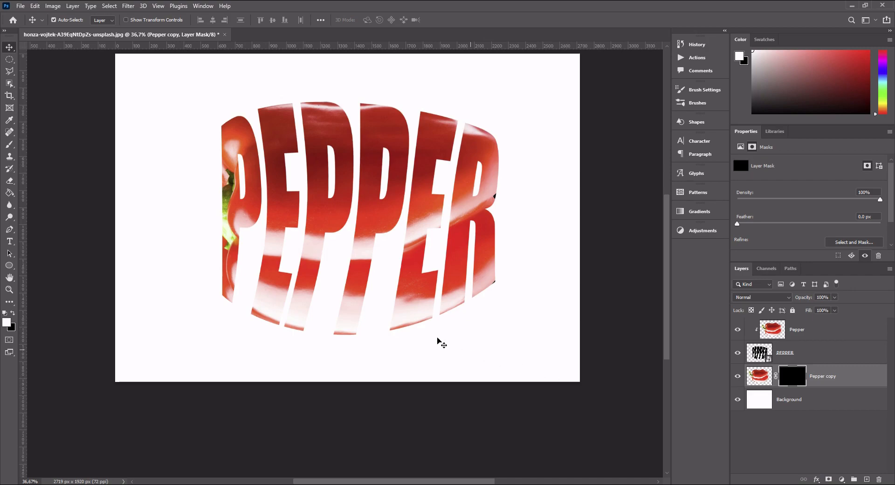
- Set up the Brush tool at 400 px with 100% hardness and white (ffffff) as the foreground color
{"action": "left_click", "coordinate": [8, 148]}
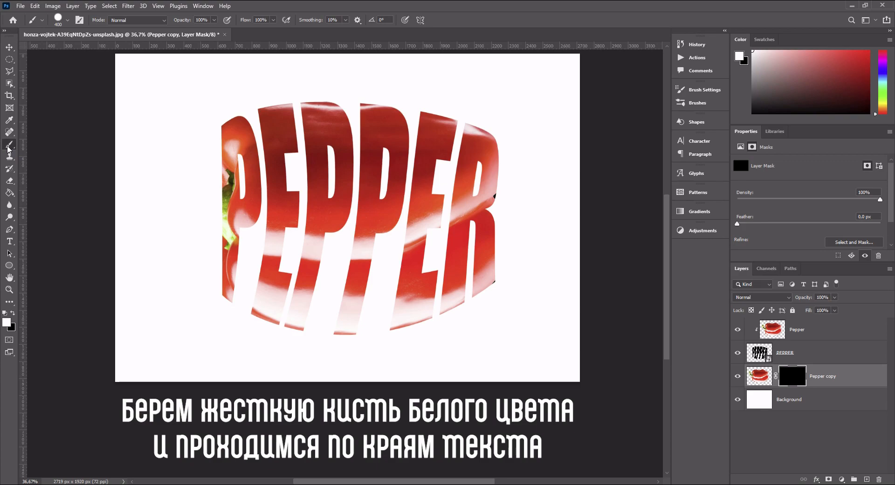
{"action": "left_click", "coordinate": [67, 20]}
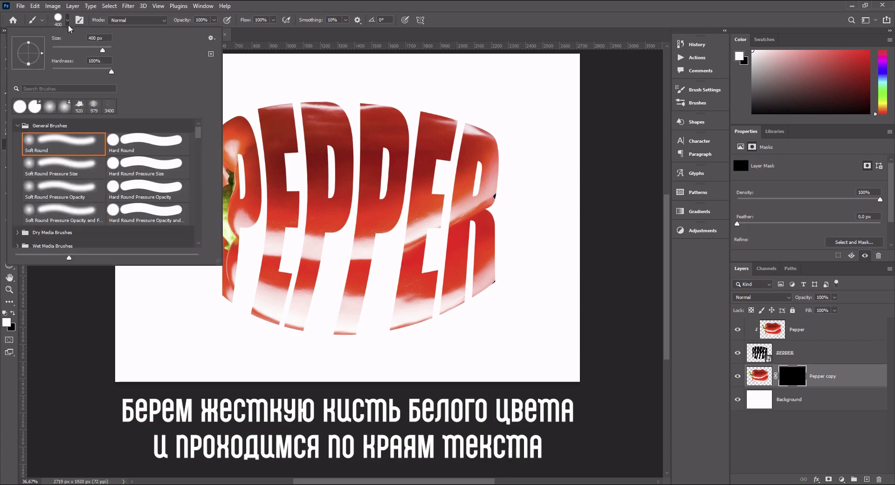
{"action": "mouse_move", "coordinate": [111, 72]}
{"action": "left_mouse_down"}
{"action": "mouse_move", "coordinate": [62, 72]}
{"action": "mouse_move", "coordinate": [124, 72]}
{"action": "left_mouse_up"}
{"action": "left_click", "coordinate": [247, 38]}
{"action": "left_click", "coordinate": [7, 321]}
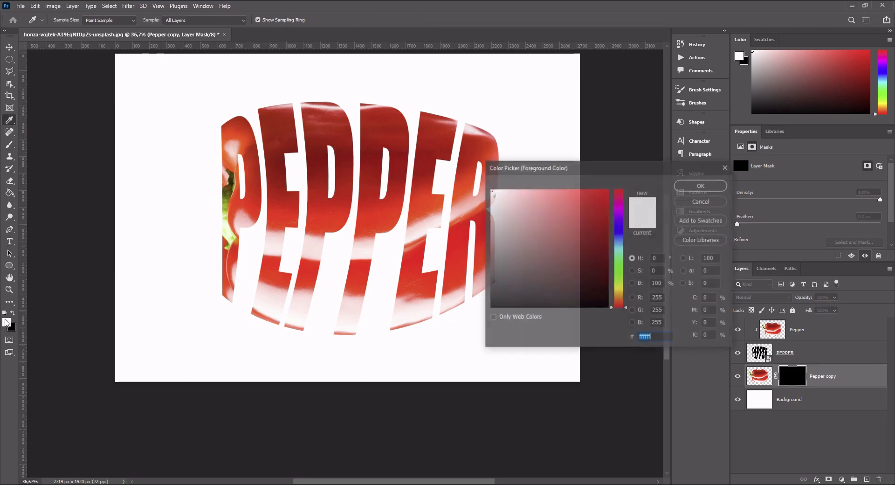
{"action": "left_click", "coordinate": [505, 196]}
{"action": "left_click_drag", "start_coordinate": [505, 197], "coordinate": [464, 164]}
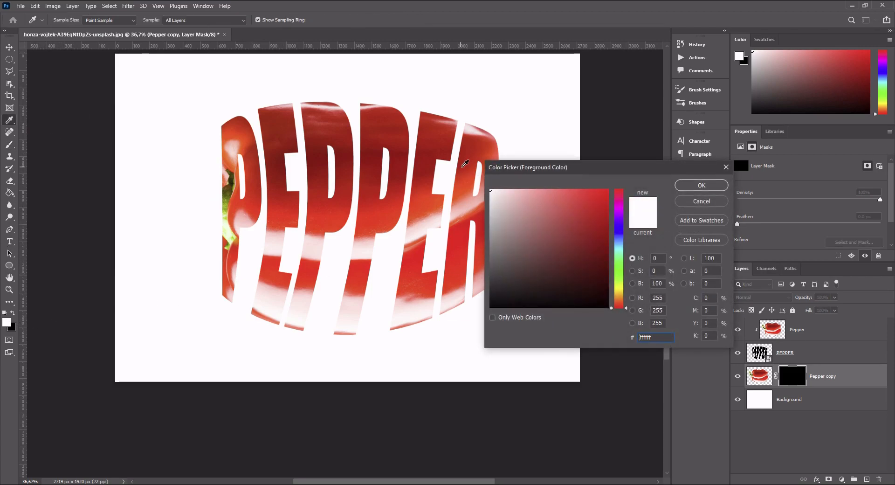
{"action": "left_click", "coordinate": [703, 186]}
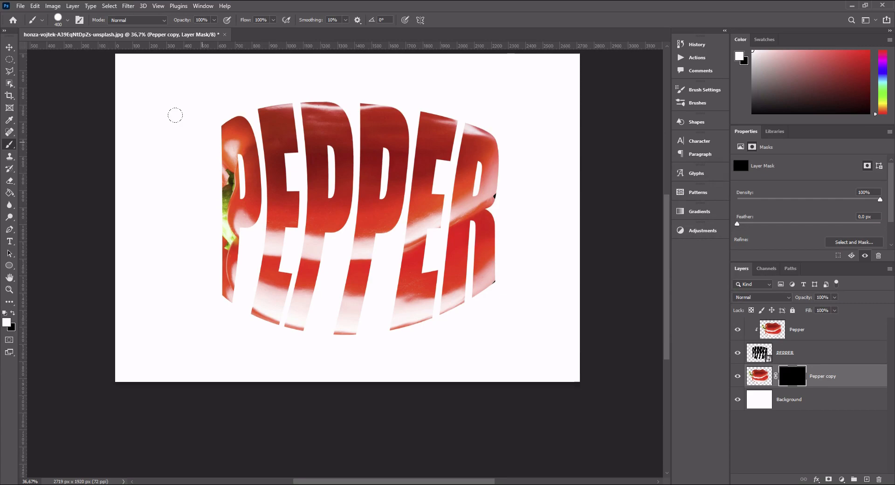
- Paint white on the Pepper copy layer mask around the text's edges to reveal the pepper's outer contour and green stem
{"action": "mouse_move", "coordinate": [175, 115]}
{"action": "left_mouse_down"}
{"action": "mouse_move", "coordinate": [160, 191]}
{"action": "mouse_move", "coordinate": [181, 176]}
{"action": "mouse_move", "coordinate": [170, 168]}
{"action": "mouse_move", "coordinate": [167, 266]}
{"action": "mouse_move", "coordinate": [165, 242]}
{"action": "mouse_move", "coordinate": [161, 259]}
{"action": "mouse_move", "coordinate": [175, 291]}
{"action": "mouse_move", "coordinate": [202, 308]}
{"action": "mouse_move", "coordinate": [264, 327]}
{"action": "mouse_move", "coordinate": [355, 330]}
{"action": "mouse_move", "coordinate": [438, 311]}
{"action": "mouse_move", "coordinate": [488, 281]}
{"action": "mouse_move", "coordinate": [500, 252]}
{"action": "mouse_move", "coordinate": [494, 95]}
{"action": "mouse_move", "coordinate": [420, 64]}
{"action": "mouse_move", "coordinate": [322, 50]}
{"action": "mouse_move", "coordinate": [242, 51]}
{"action": "mouse_move", "coordinate": [180, 75]}
{"action": "left_mouse_up"}
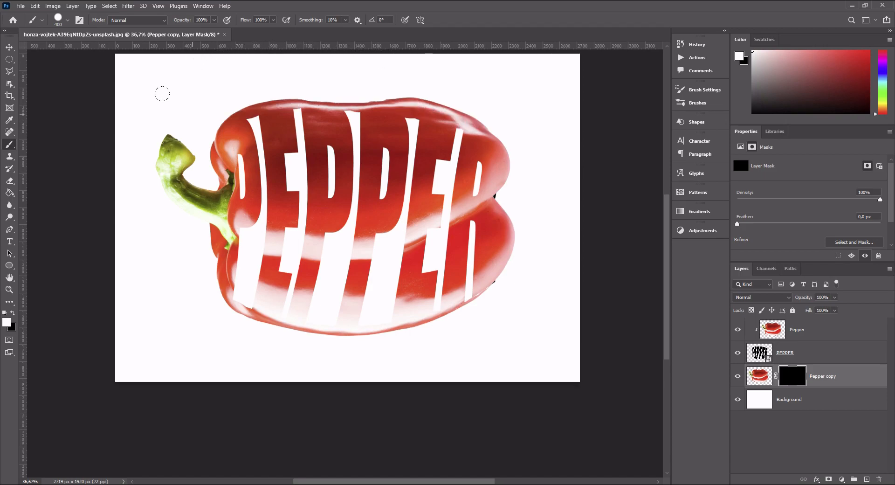
{"action": "mouse_move", "coordinate": [171, 135]}
{"action": "left_mouse_down"}
{"action": "mouse_move", "coordinate": [149, 156]}
{"action": "mouse_move", "coordinate": [131, 128]}
{"action": "mouse_move", "coordinate": [147, 118]}
{"action": "mouse_move", "coordinate": [137, 123]}
{"action": "mouse_move", "coordinate": [147, 163]}
{"action": "mouse_move", "coordinate": [162, 172]}
{"action": "mouse_move", "coordinate": [159, 249]}
{"action": "mouse_move", "coordinate": [171, 295]}
{"action": "mouse_move", "coordinate": [141, 295]}
{"action": "left_mouse_up"}
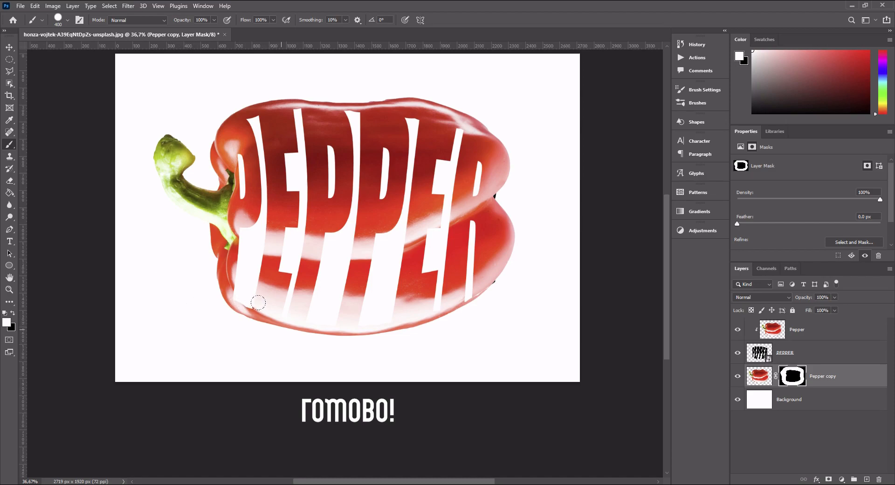
{"action": "key", "text": "v"}
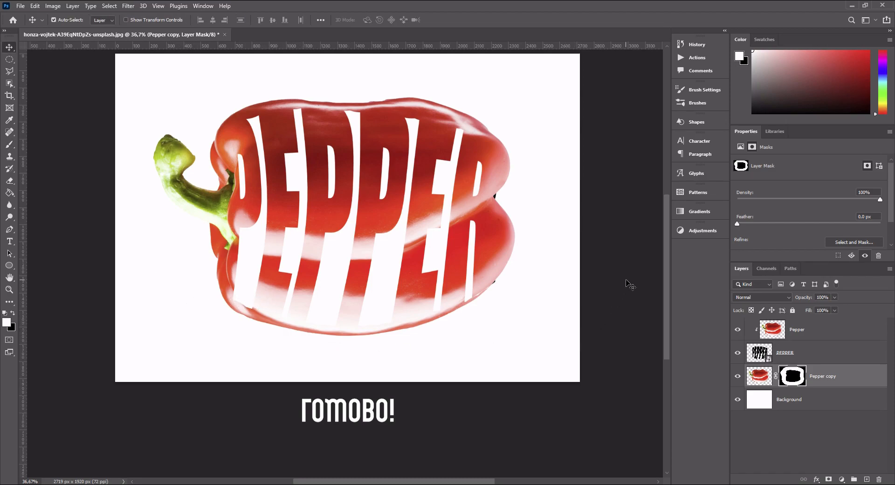